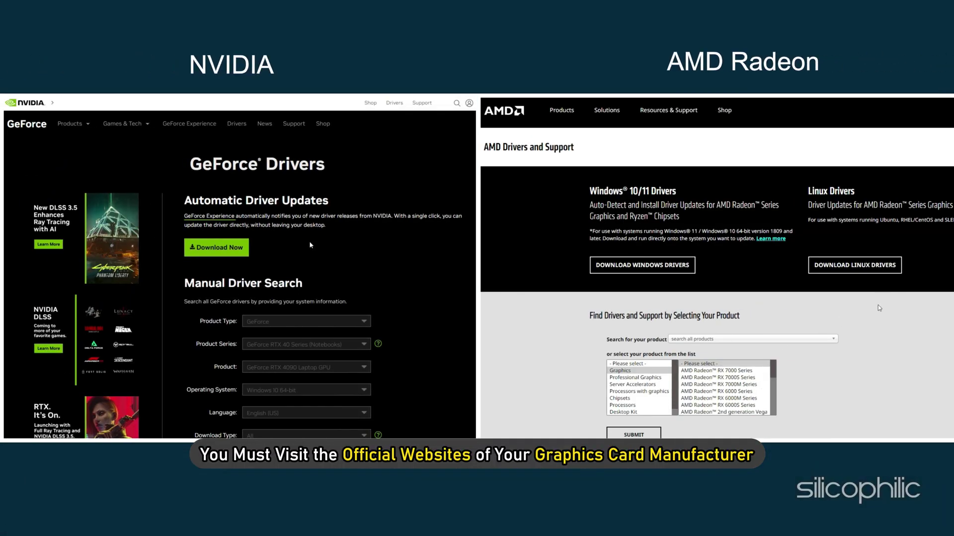
Select Graphics in AMD's product list and look through the manufacturers' driver pages for the graphics driver download
{"action": "left_click", "coordinate": [616, 371]}
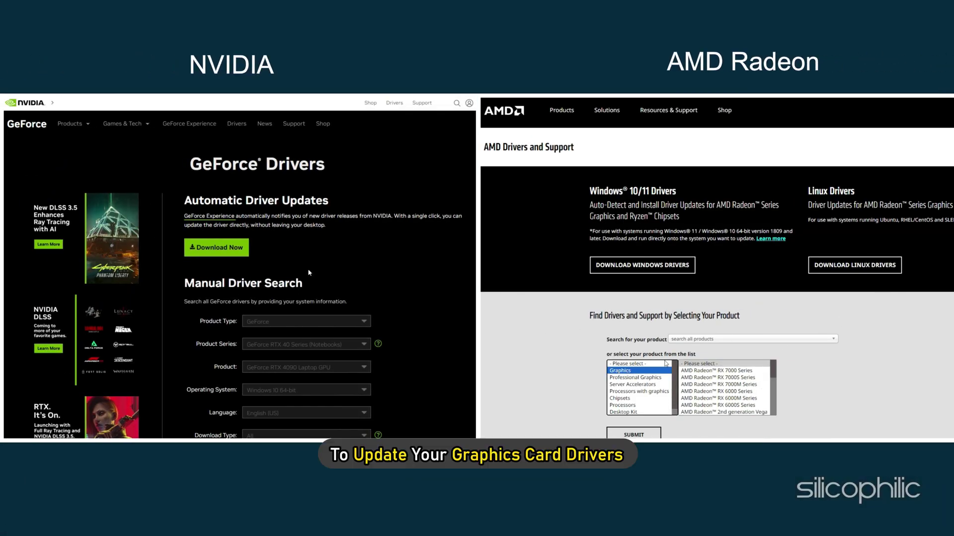
{"action": "scroll", "coordinate": [310, 259], "scroll_direction": "down", "scroll_amount": 1}
{"action": "scroll", "coordinate": [309, 273], "scroll_direction": "down", "scroll_amount": 1}
{"action": "scroll", "coordinate": [708, 339], "scroll_direction": "down", "scroll_amount": 4}
{"action": "scroll", "coordinate": [768, 328], "scroll_direction": "up", "scroll_amount": 2}
{"action": "left_click", "coordinate": [365, 249]}
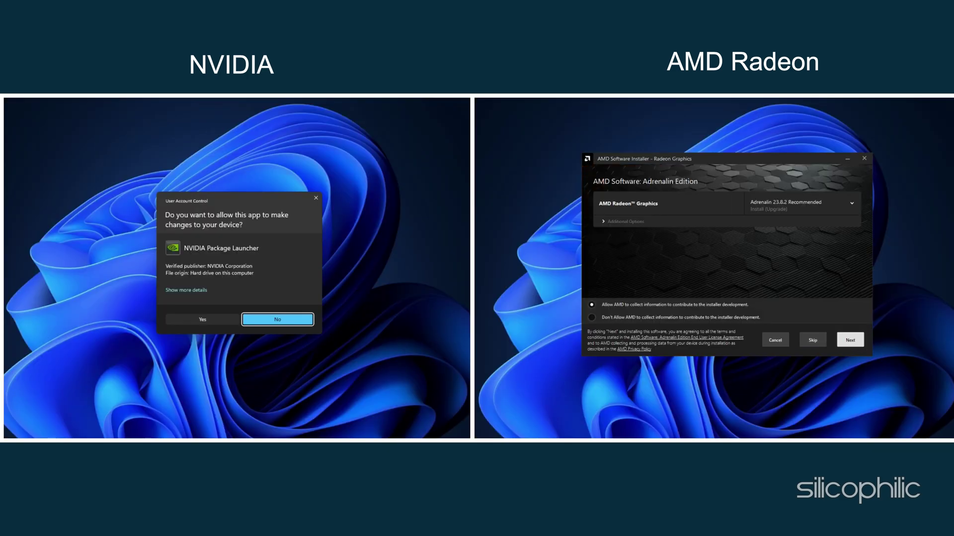
Allow the NVIDIA Package Launcher to make changes and accept the proposed extraction folder for the display driver files
{"action": "left_click", "coordinate": [207, 322]}
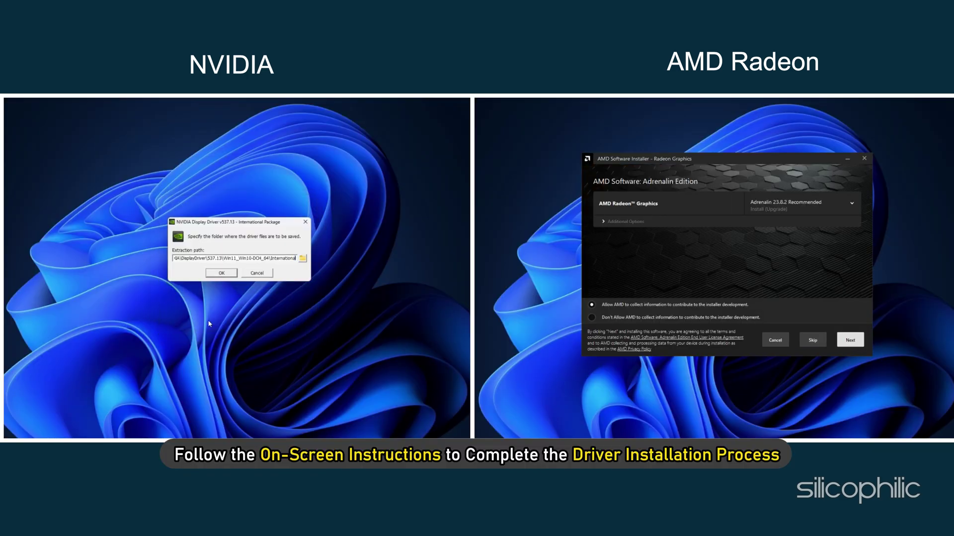
{"action": "left_click", "coordinate": [222, 273]}
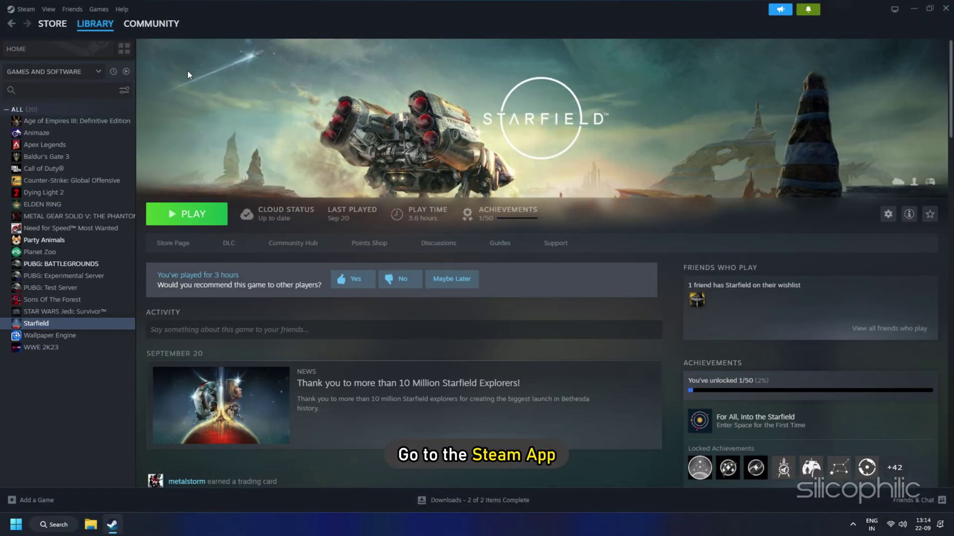
In the Steam library, set Starfield's automatic updates to "Always keep this game updated" in its properties
{"action": "left_click", "coordinate": [97, 27]}
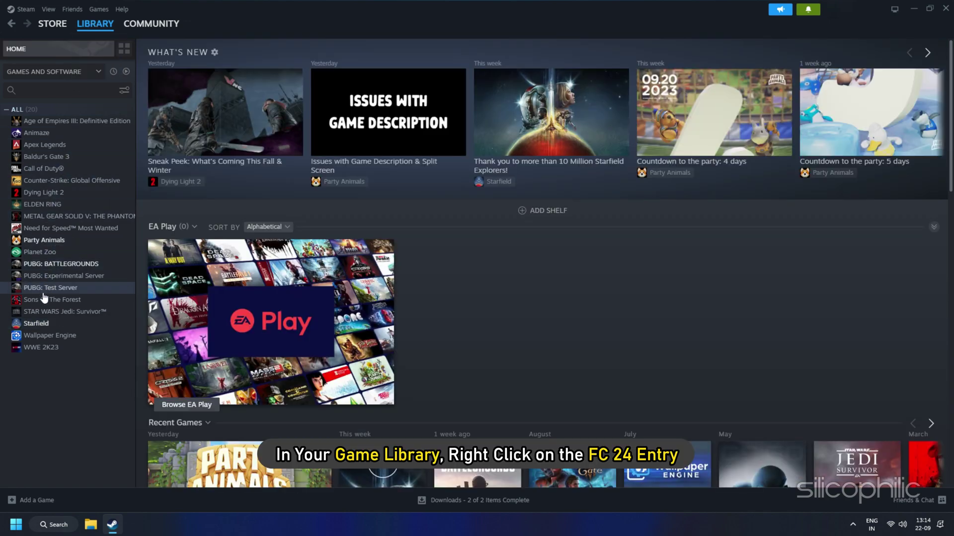
{"action": "right_click", "coordinate": [32, 325]}
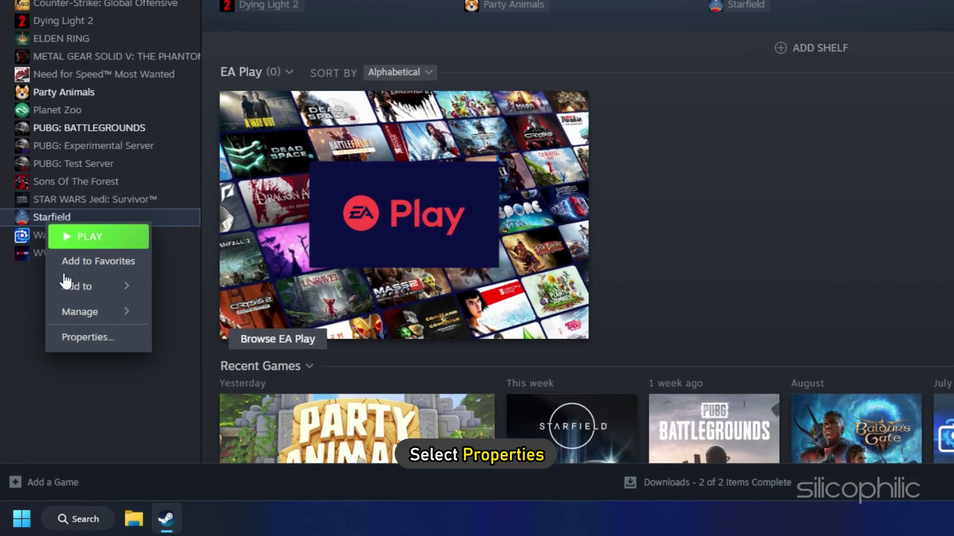
{"action": "left_click", "coordinate": [58, 403]}
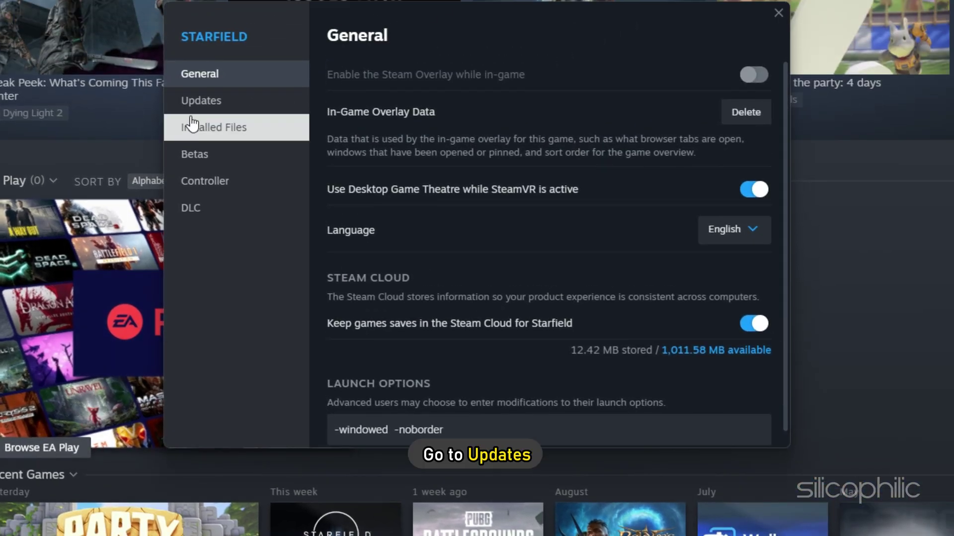
{"action": "left_click", "coordinate": [200, 103]}
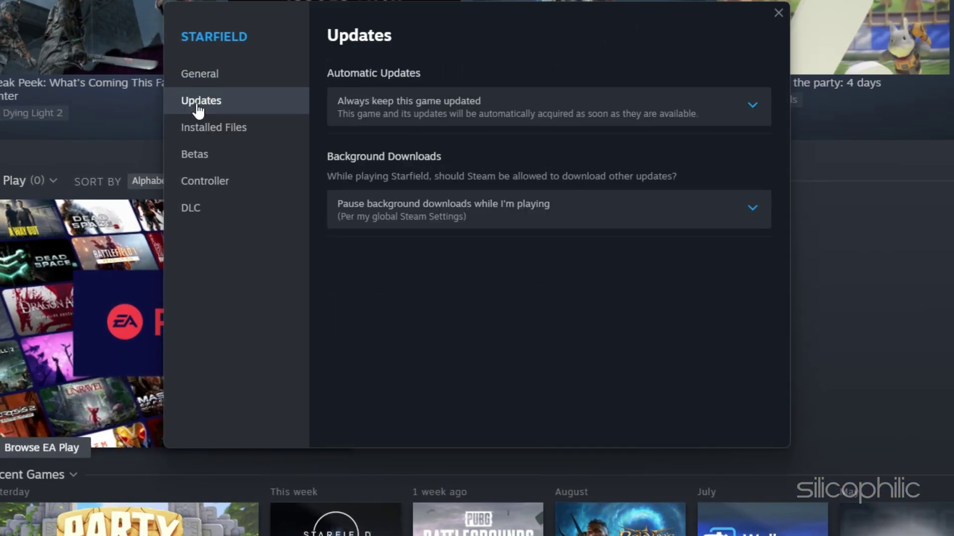
{"action": "left_click", "coordinate": [605, 113]}
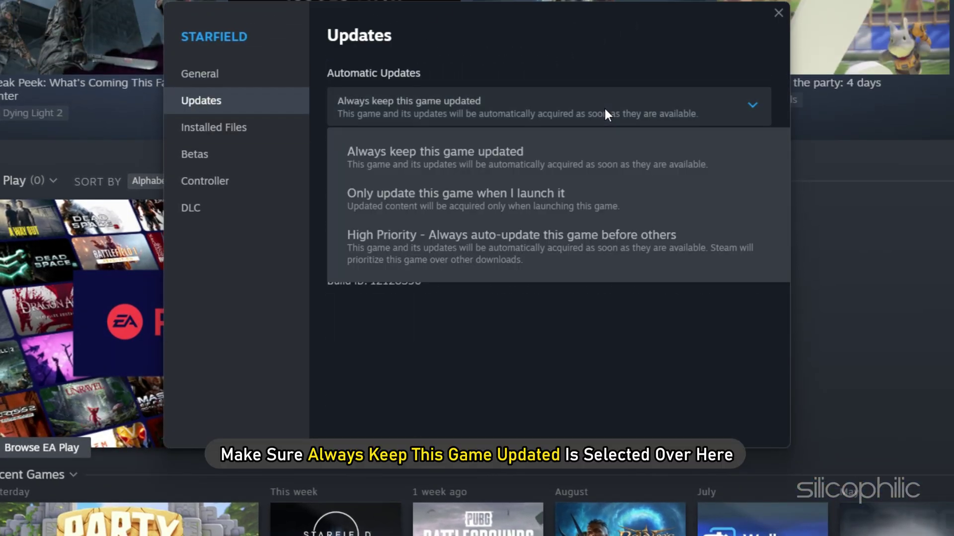
{"action": "left_click", "coordinate": [503, 168]}
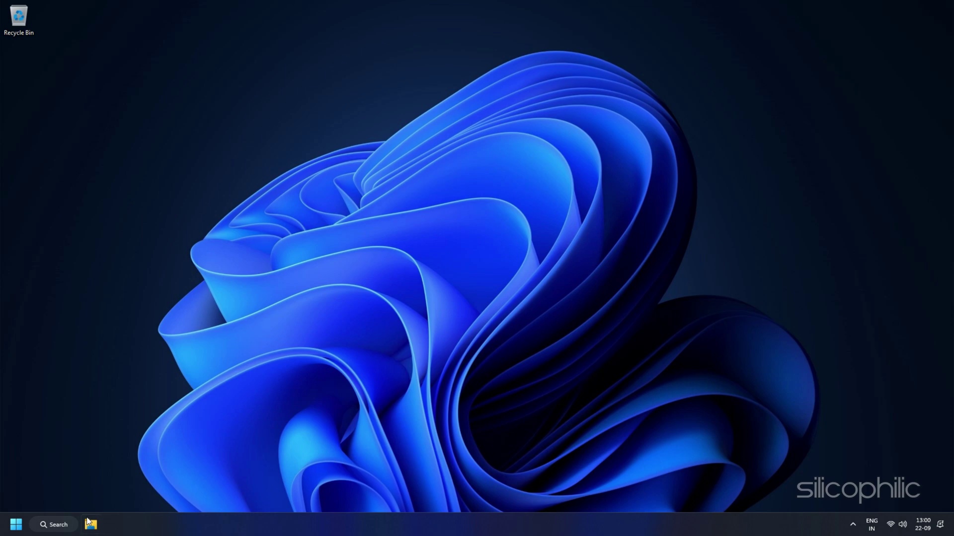
Search Windows for "graphics settings" and open the Graphics settings page
{"action": "left_click", "coordinate": [60, 530]}
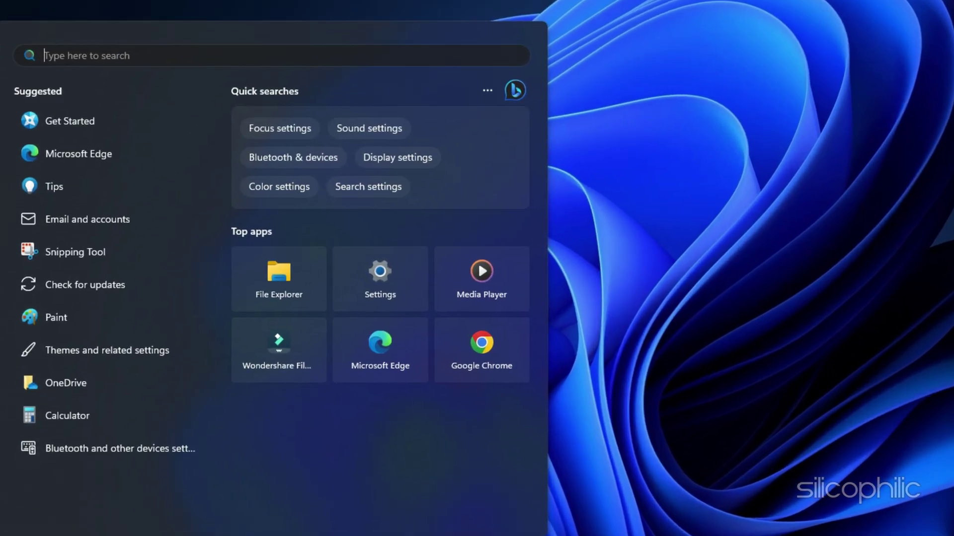
{"action": "type", "text": "graphics settings"}
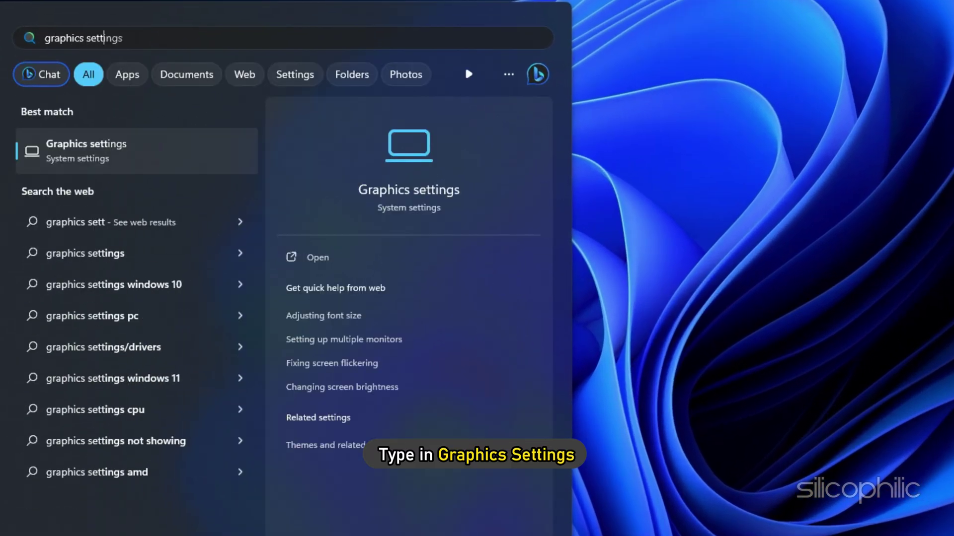
{"action": "left_click", "coordinate": [94, 151]}
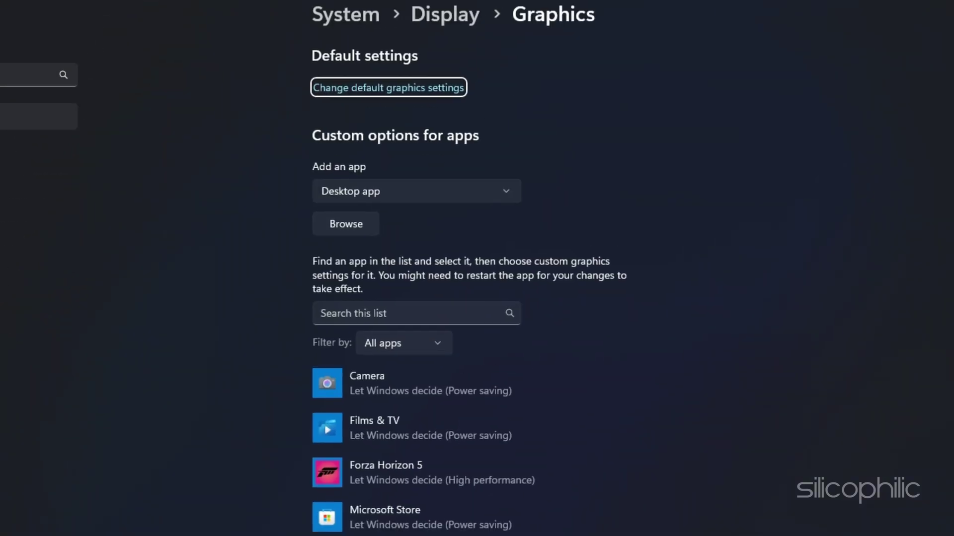
Add EAAntiCheat.GameServiceLauncher from the EA SPORTS FC 24 folder to the apps with custom graphics options
{"action": "left_click", "coordinate": [356, 222]}
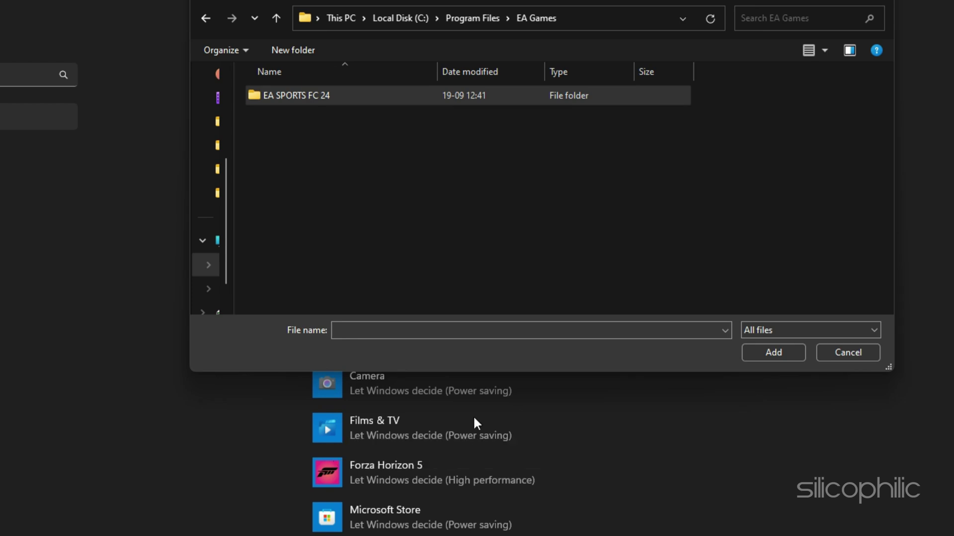
{"action": "double_click", "coordinate": [288, 94]}
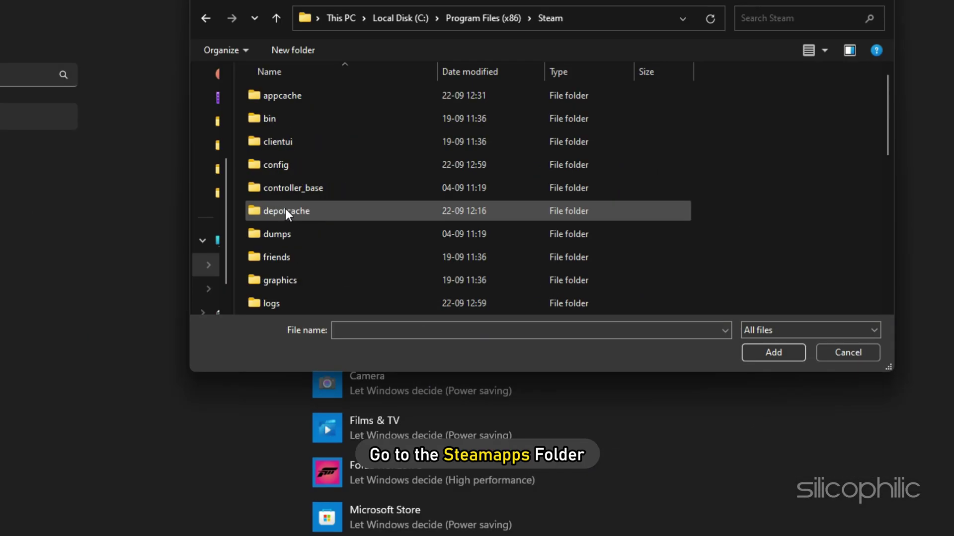
{"action": "scroll", "coordinate": [285, 209], "scroll_direction": "down", "scroll_amount": 3}
{"action": "double_click", "coordinate": [263, 258]}
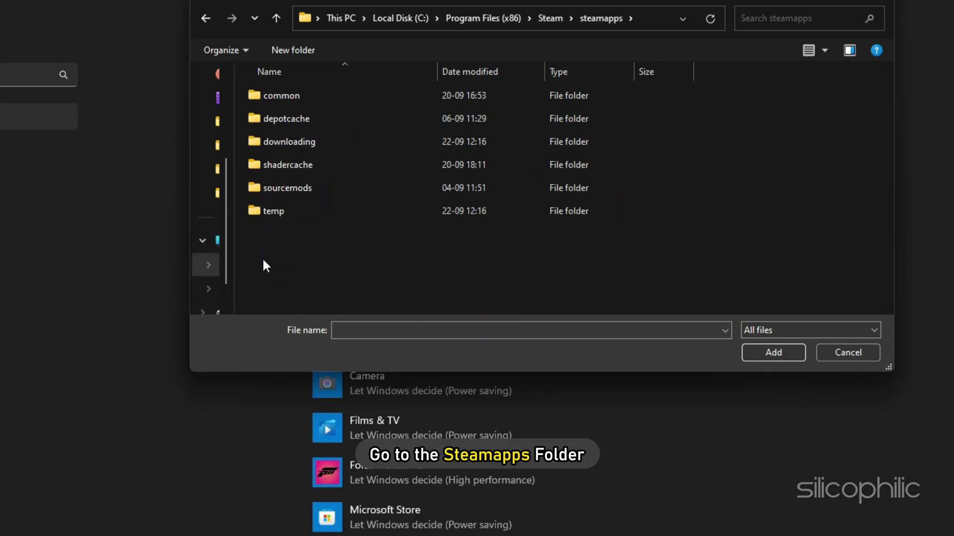
{"action": "double_click", "coordinate": [291, 94]}
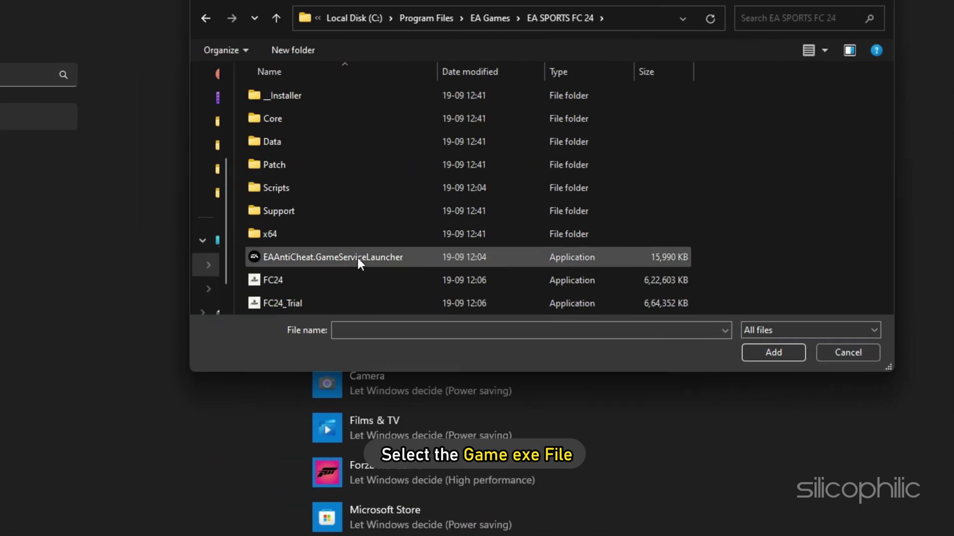
{"action": "left_click", "coordinate": [359, 257]}
{"action": "left_click", "coordinate": [775, 352]}
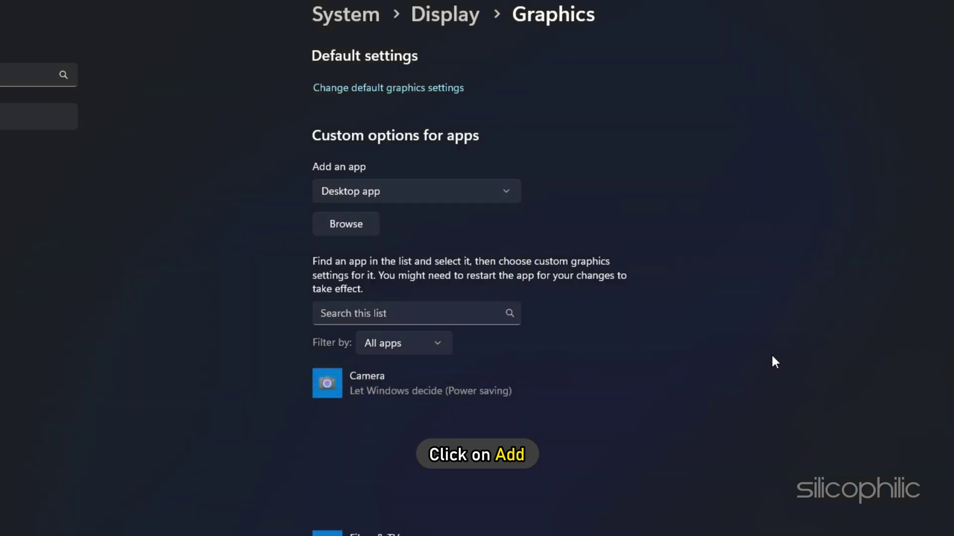
Set the graphics preference of EA Anticheat to High performance and save it
{"action": "left_click", "coordinate": [532, 508]}
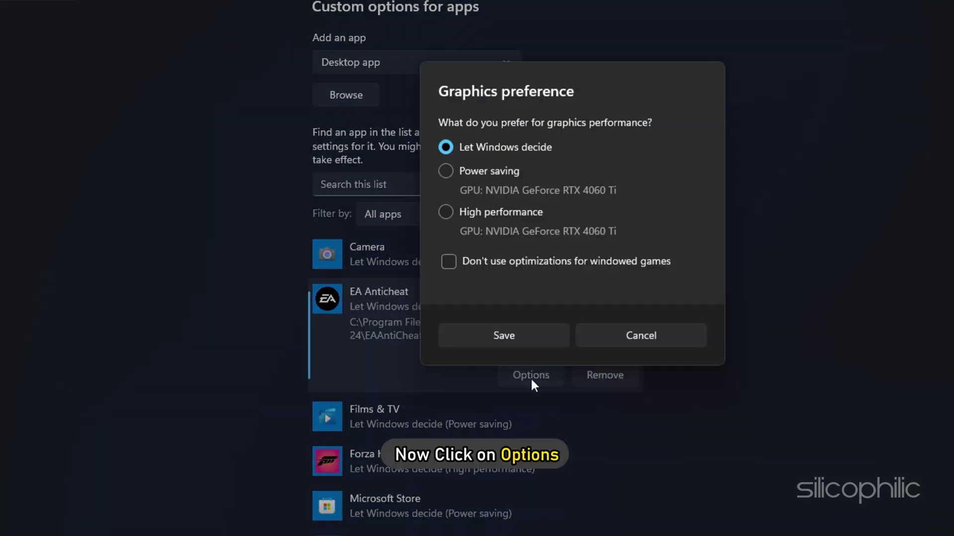
{"action": "left_click", "coordinate": [448, 213]}
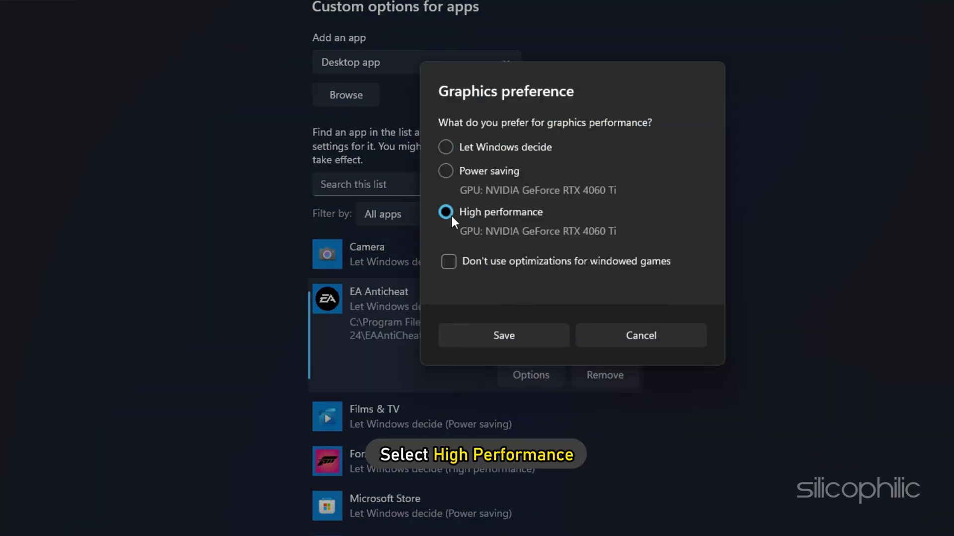
{"action": "left_click", "coordinate": [504, 336]}
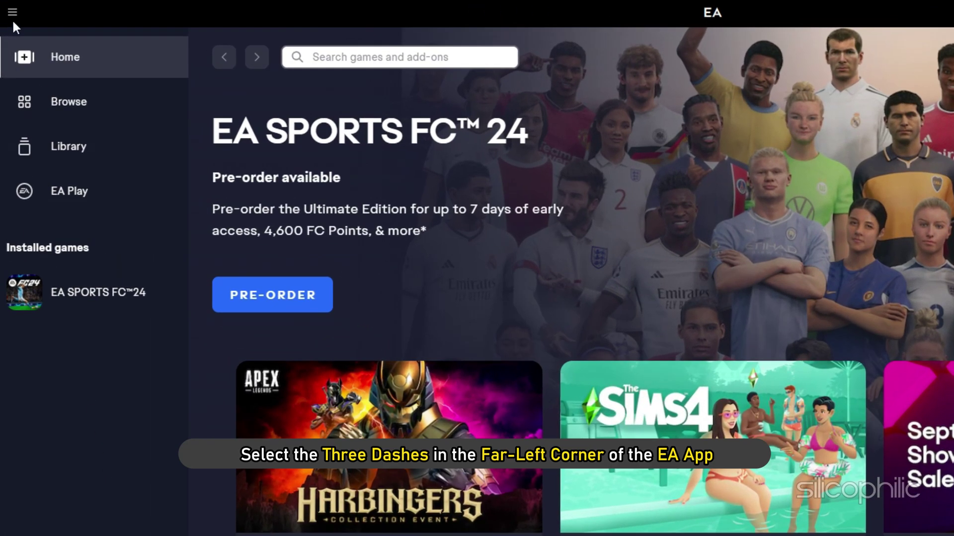
Switch to the EA app and run App Recovery to clear its cache
{"action": "left_click", "coordinate": [13, 13]}
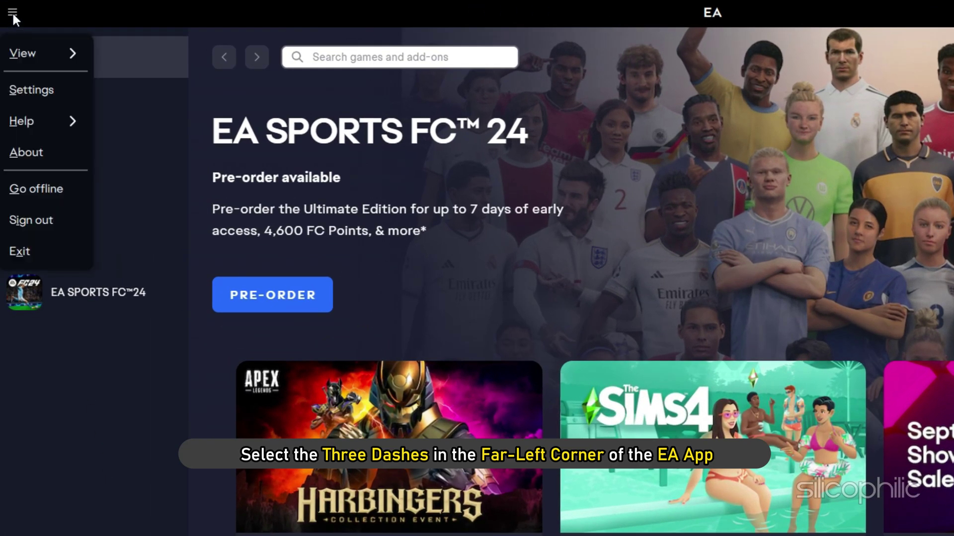
{"action": "mouse_move", "coordinate": [30, 115]}
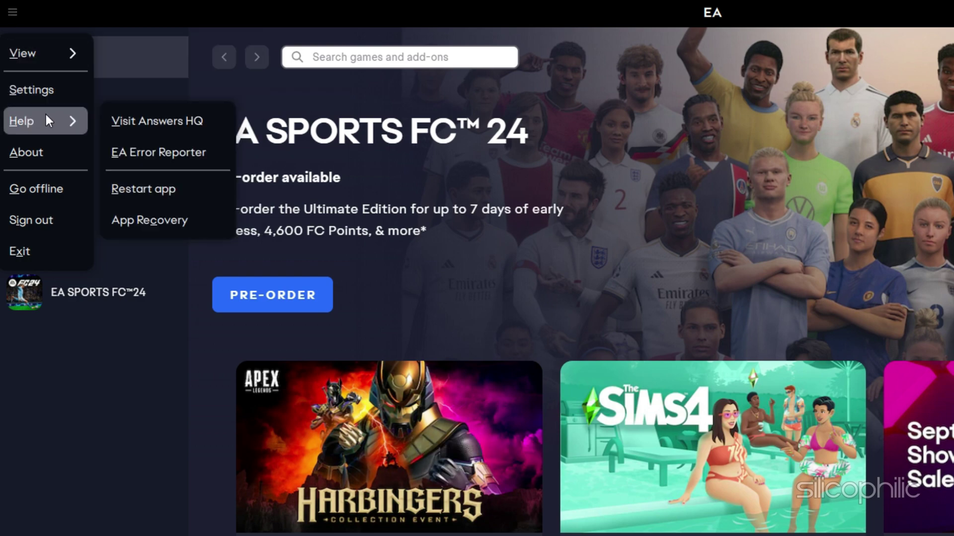
{"action": "left_click", "coordinate": [144, 218]}
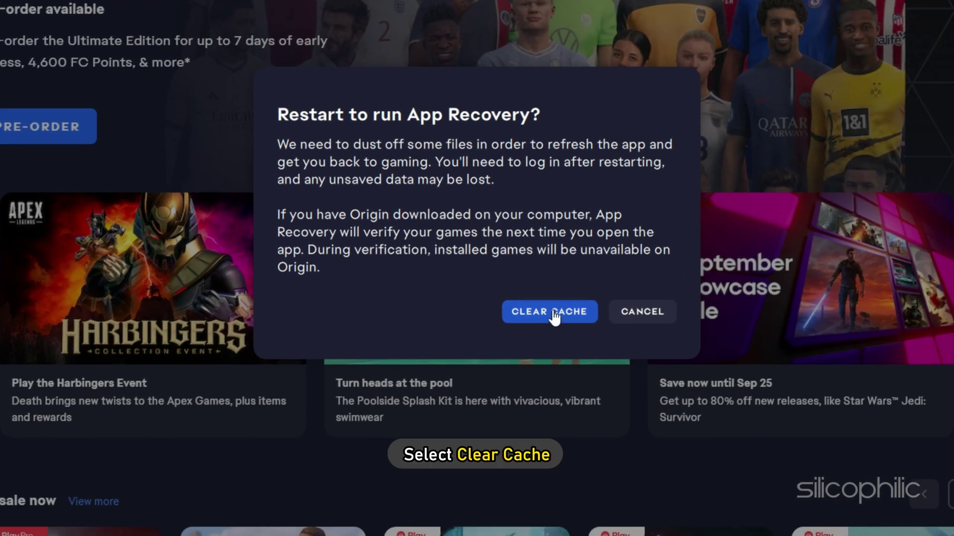
{"action": "left_click", "coordinate": [706, 424]}
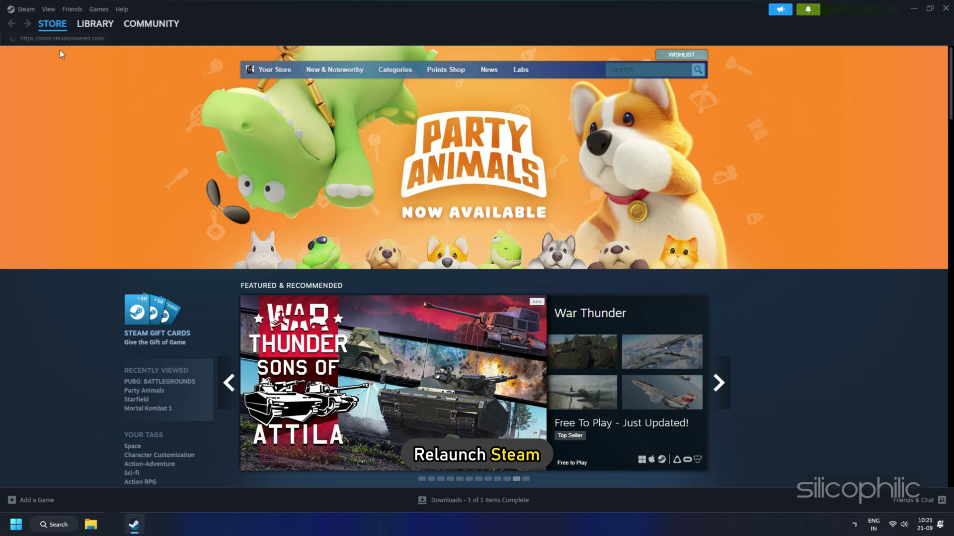
Switch to Steam and verify the integrity of Party Animals' installed game files from the game's properties
{"action": "left_click", "coordinate": [94, 23]}
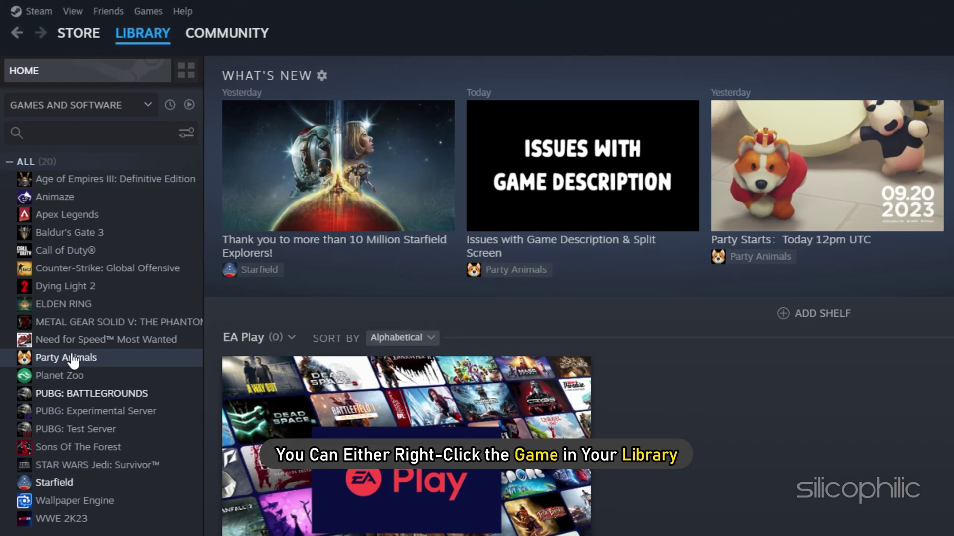
{"action": "right_click", "coordinate": [73, 357]}
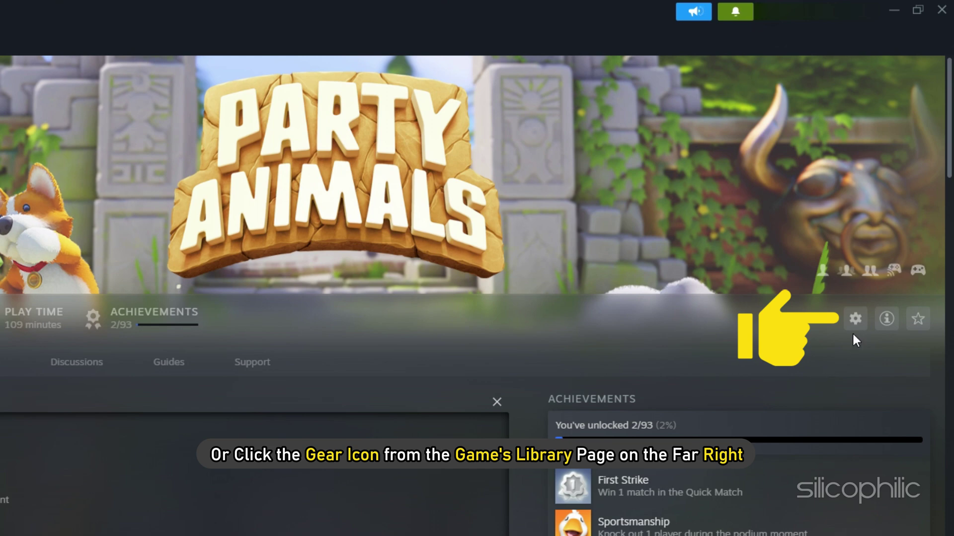
{"action": "left_click", "coordinate": [854, 319]}
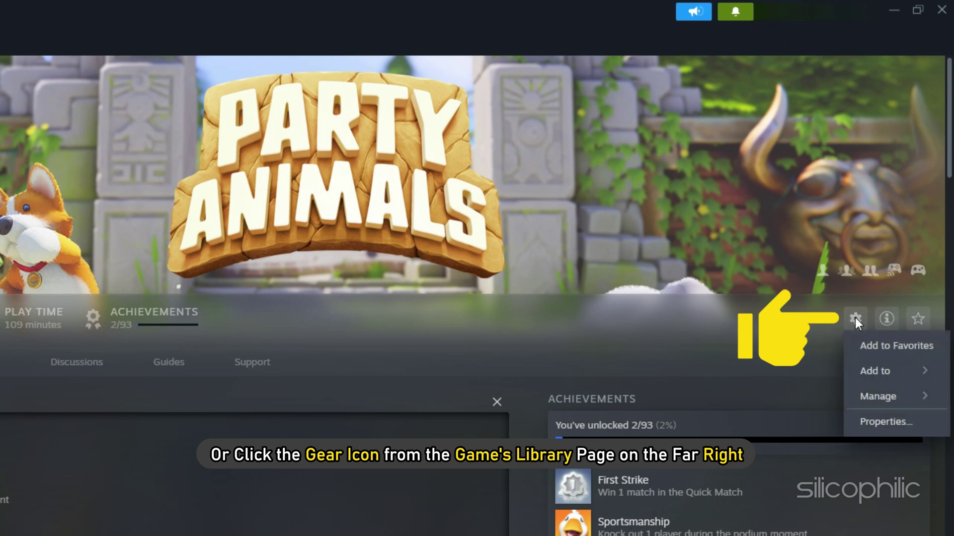
{"action": "left_click", "coordinate": [875, 423]}
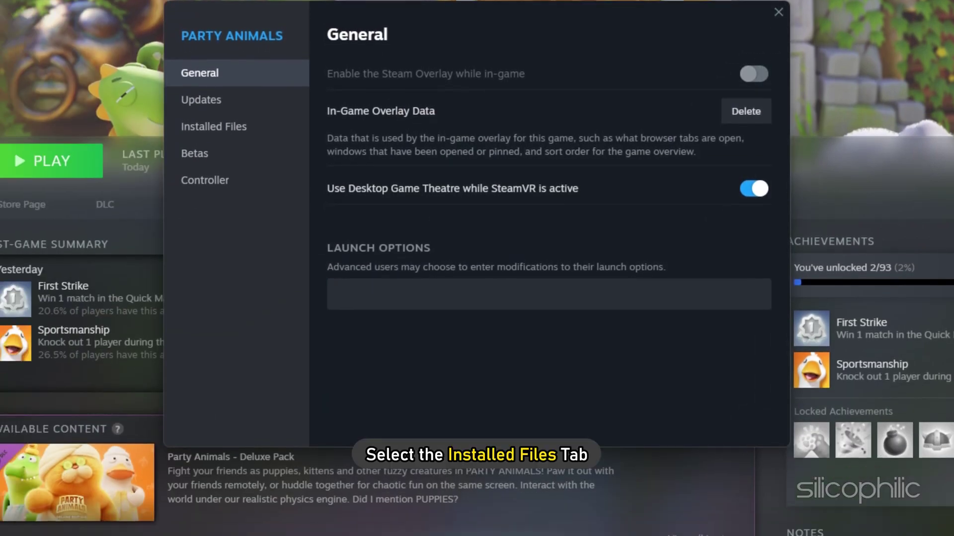
{"action": "left_click", "coordinate": [226, 131]}
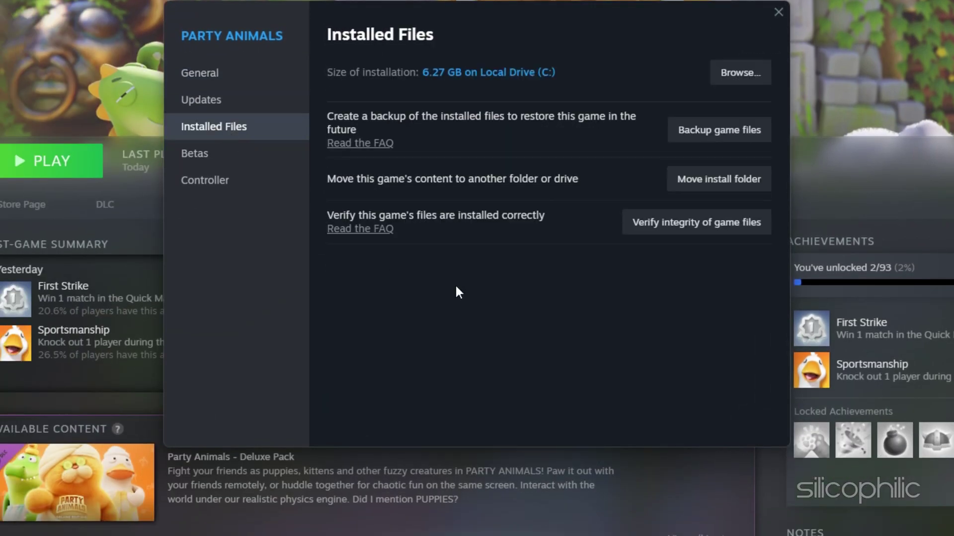
{"action": "left_click", "coordinate": [690, 234]}
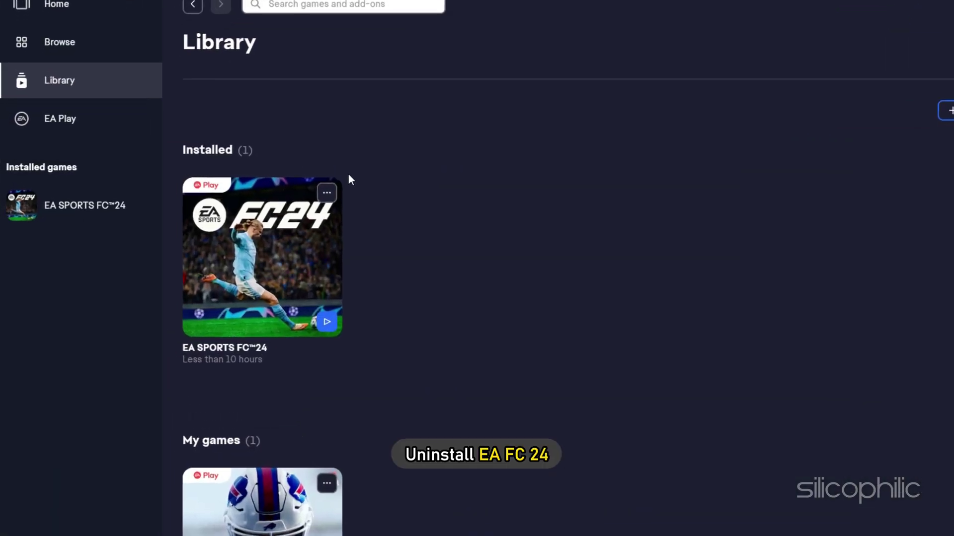
Switch to the EA app's library and start uninstalling EA SPORTS FC 24
{"action": "left_click", "coordinate": [325, 194]}
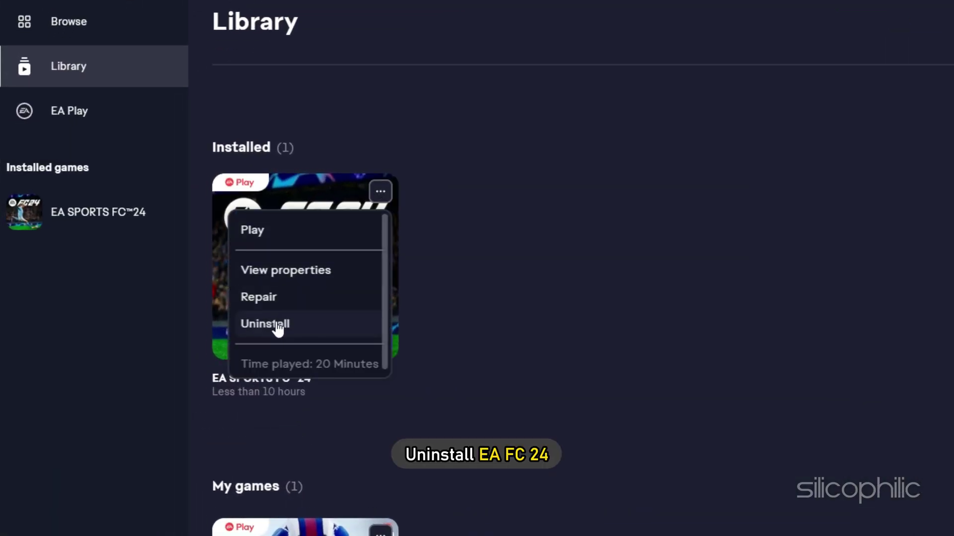